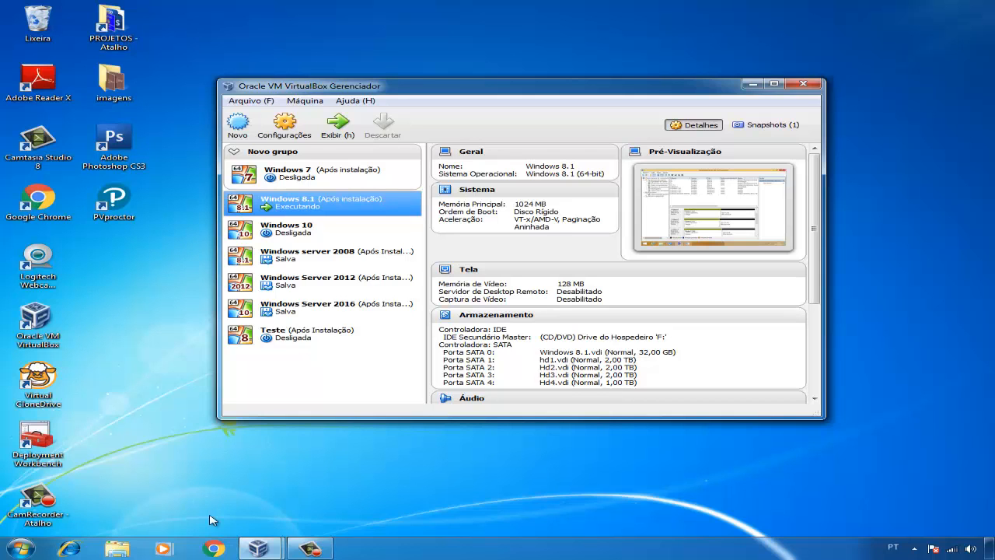
Step: Switch to the running Windows 8.1 virtual machine and show it in full screen
mouse_move(259, 548)
left_click(319, 495)
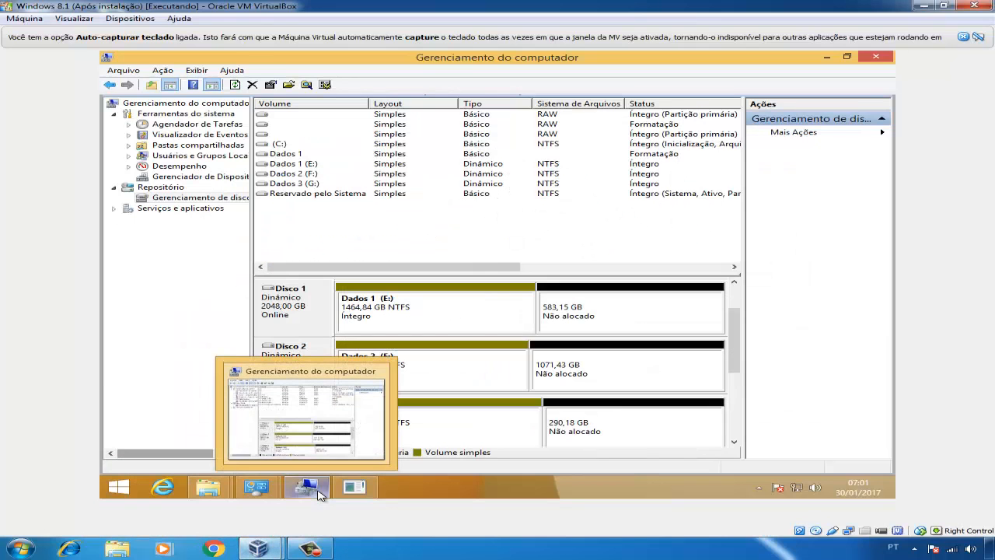
key("ctrl+f")
key("Return")
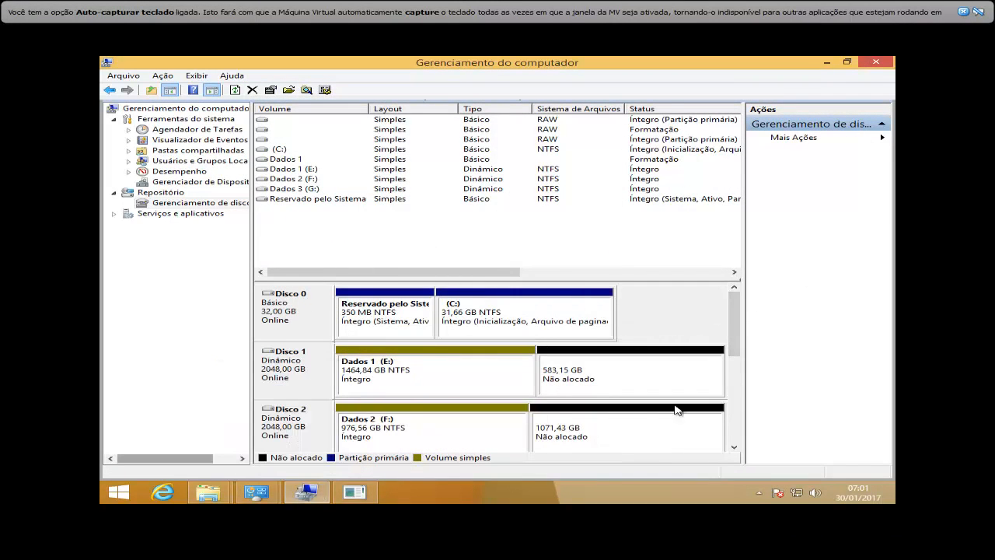
Step: Start a new striped volume from the unallocated space on Disco 3 and proceed to the disk selection
left_click(734, 360)
left_click_drag(736, 360, 739, 320)
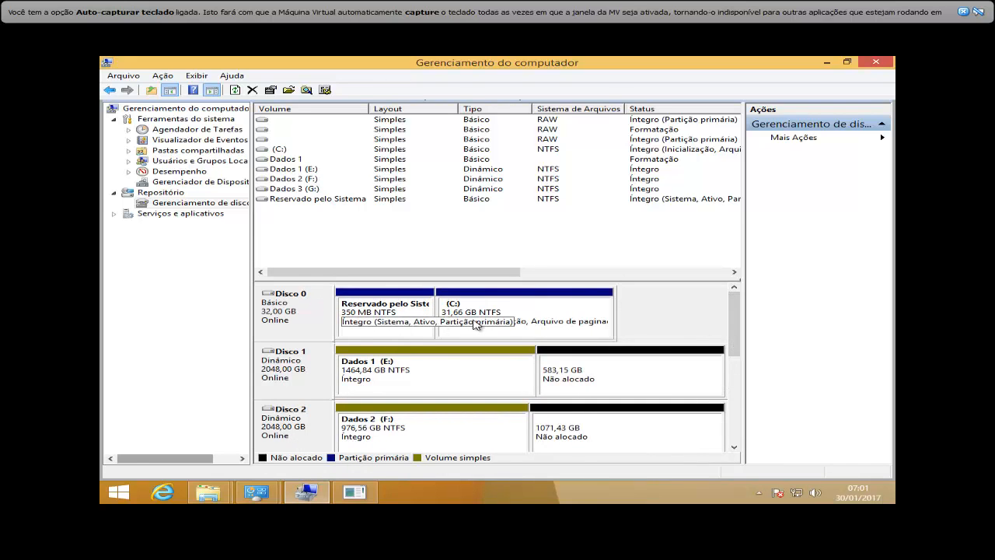
left_click_drag(735, 325, 735, 353)
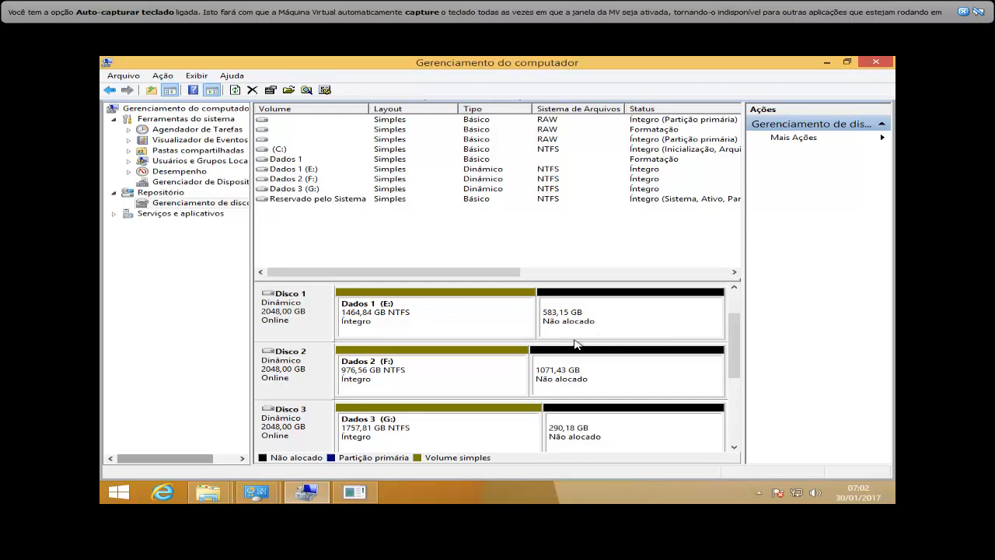
right_click(576, 426)
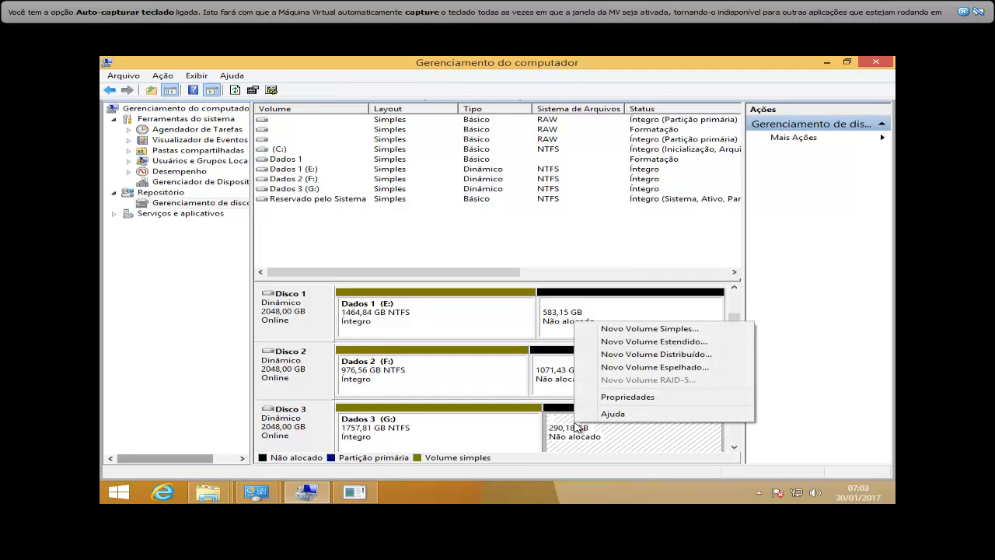
left_click(636, 355)
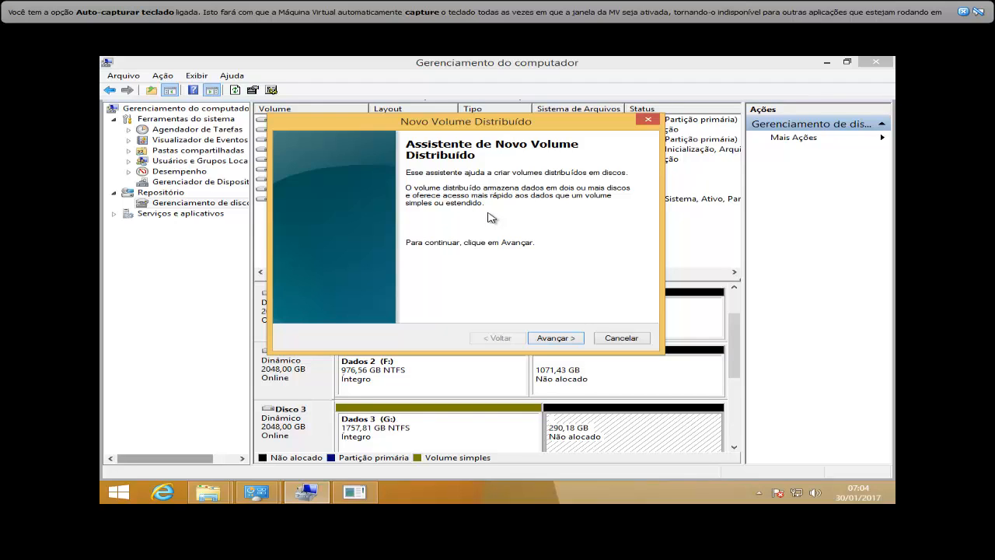
left_click(566, 339)
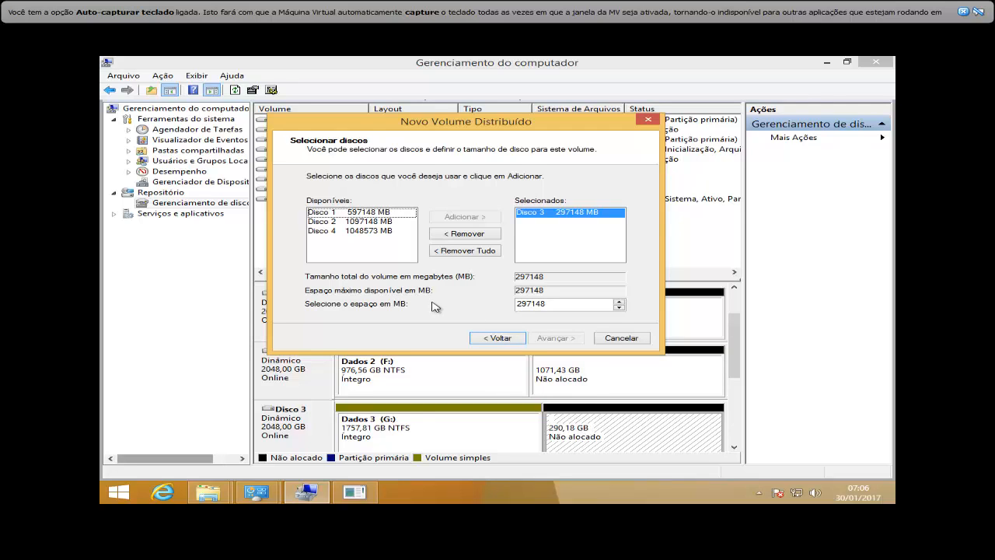
Step: Add Disco 1 and Disco 2 to the striped volume and accept 297148 MB of space per disk
left_click(387, 214)
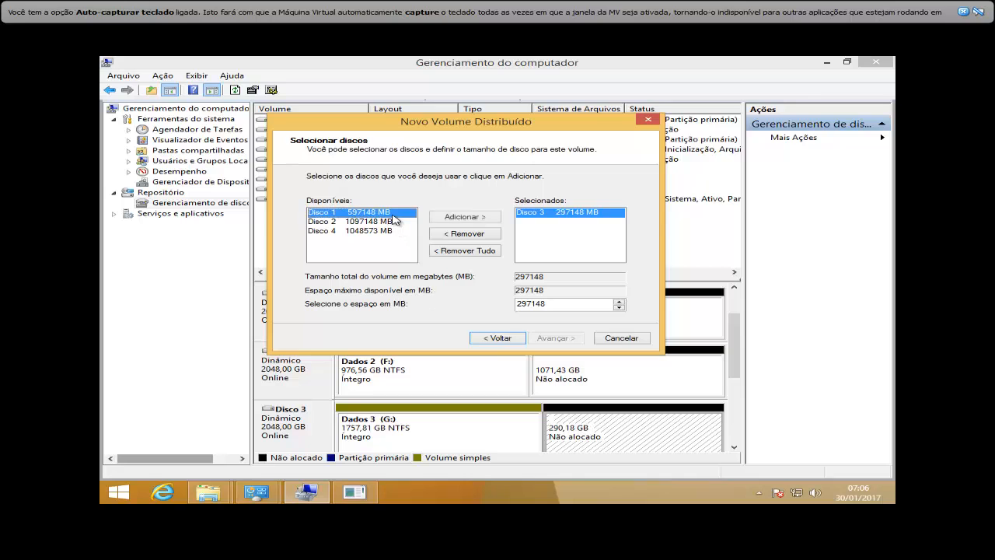
left_click(450, 218)
left_click(451, 217)
left_click(571, 212)
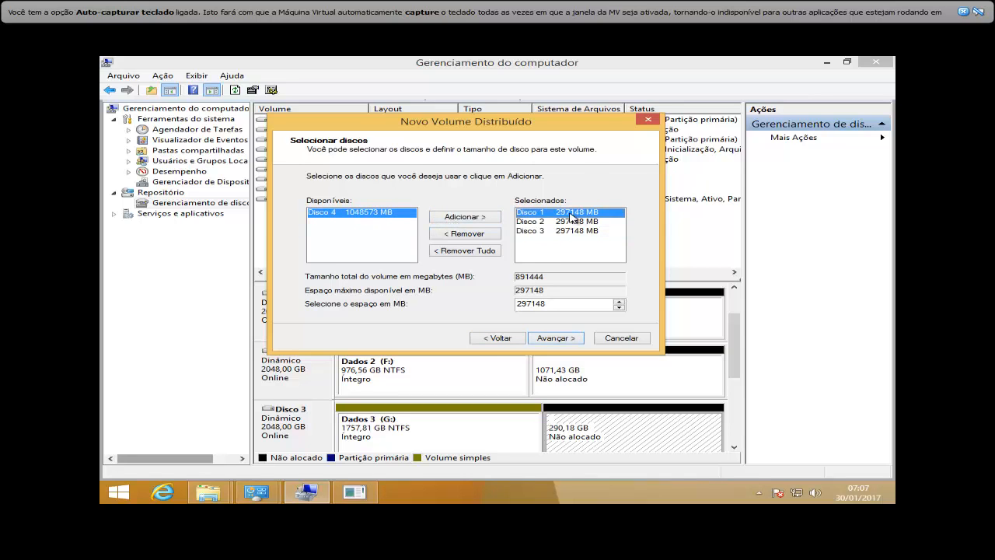
left_click(571, 222)
left_click(568, 232)
left_click(571, 214)
left_click(569, 223)
left_click(565, 233)
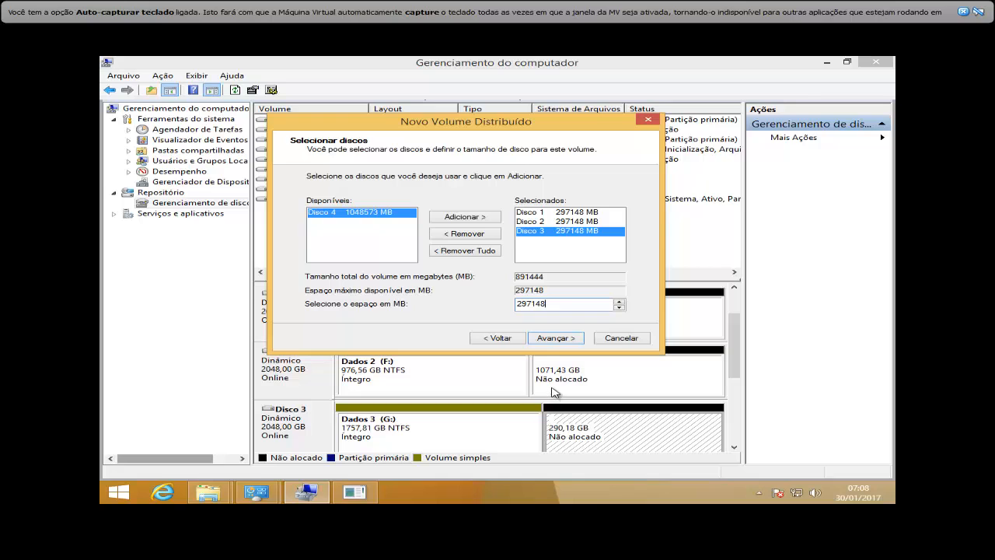
left_click(556, 339)
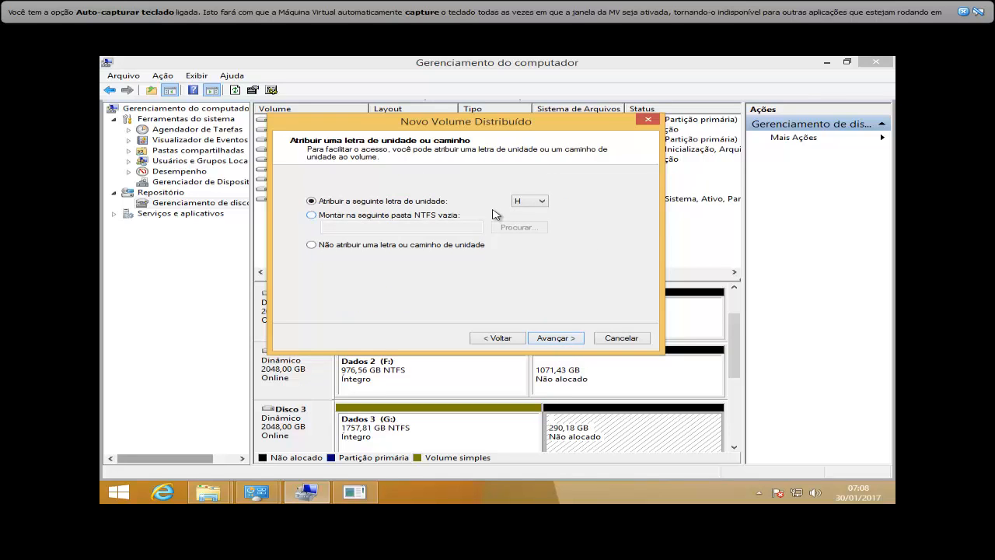
Step: Accept drive letter H and create the striped volume with a quick NTFS format and the label RAID0
left_click(565, 339)
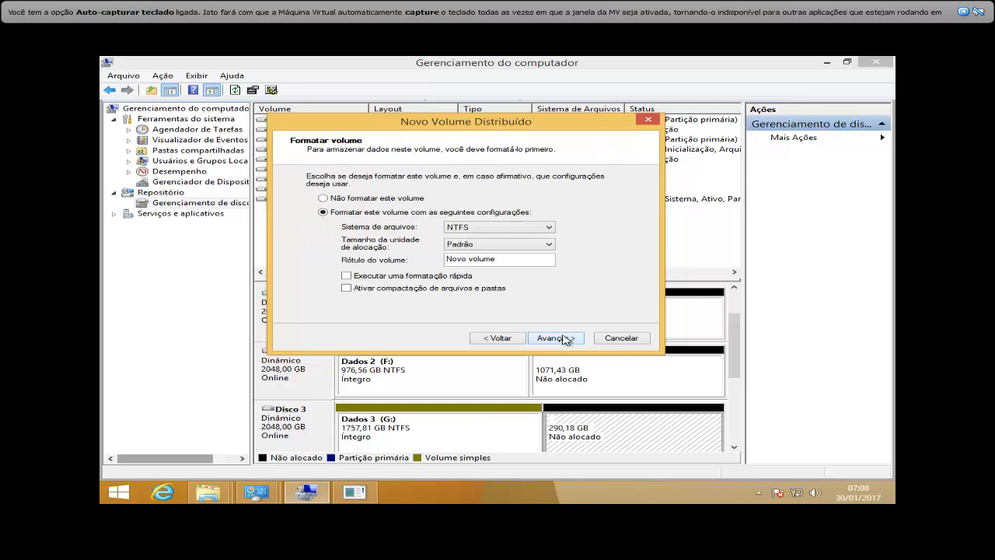
left_click(404, 278)
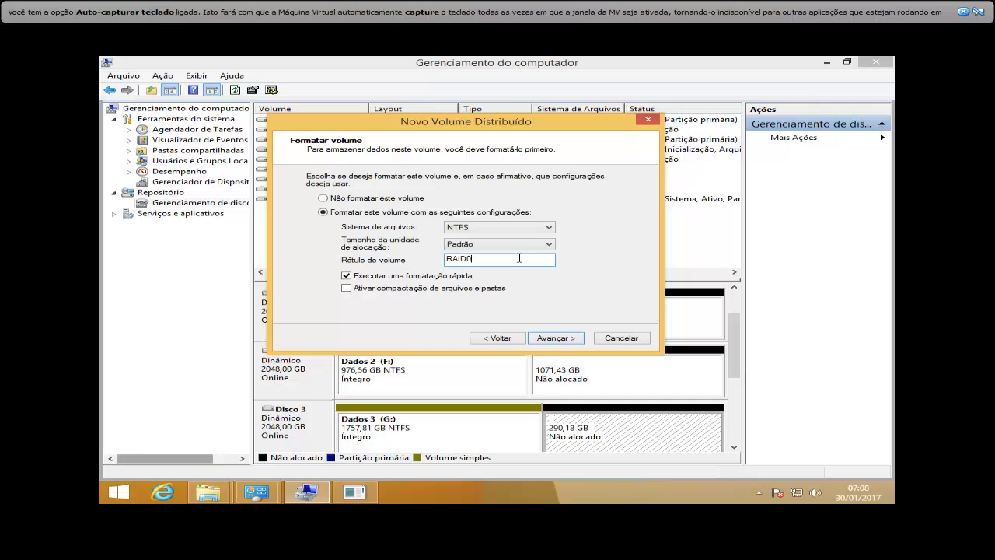
left_click(557, 338)
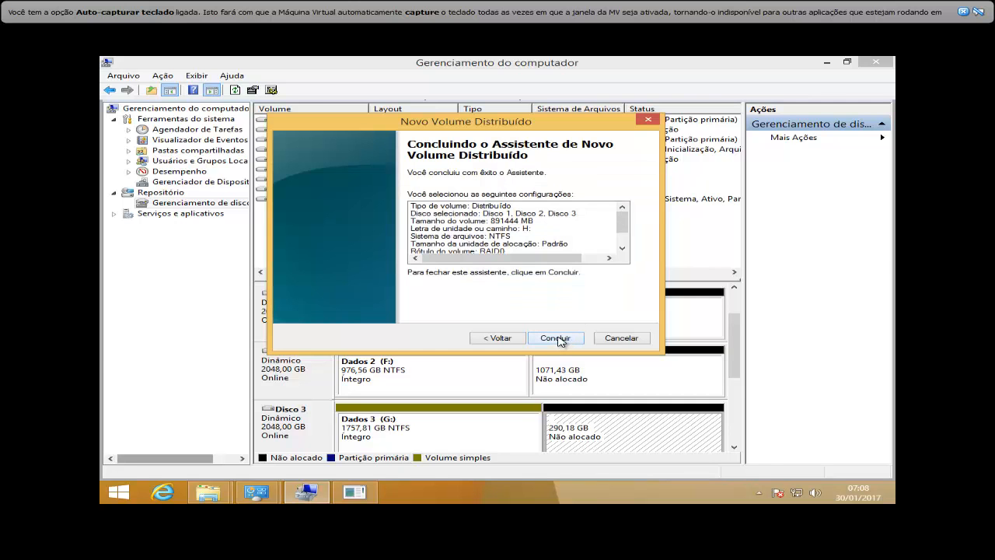
left_click(557, 338)
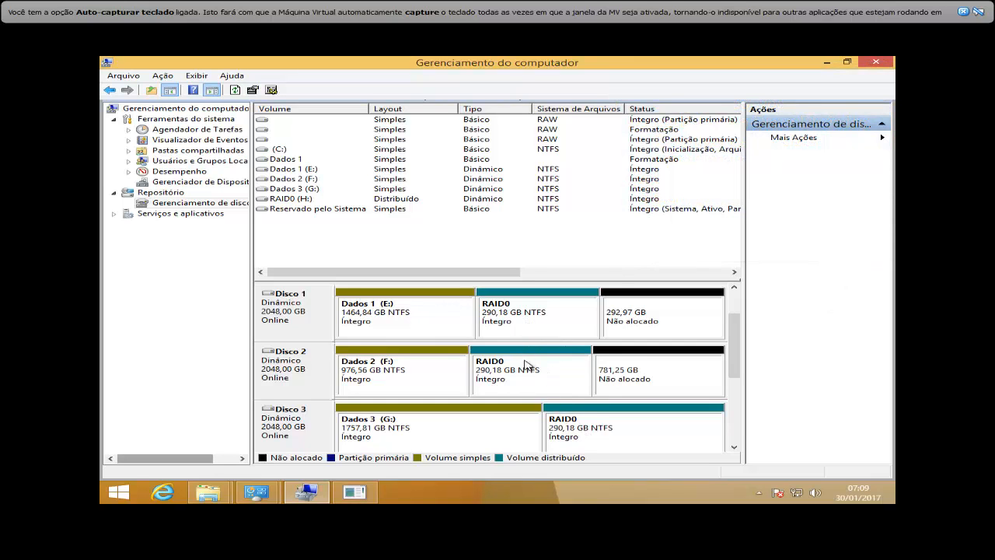
Step: Check the capacity of the RAID0 (H:) drive in File Explorer and return to Disk Management
key("super+e")
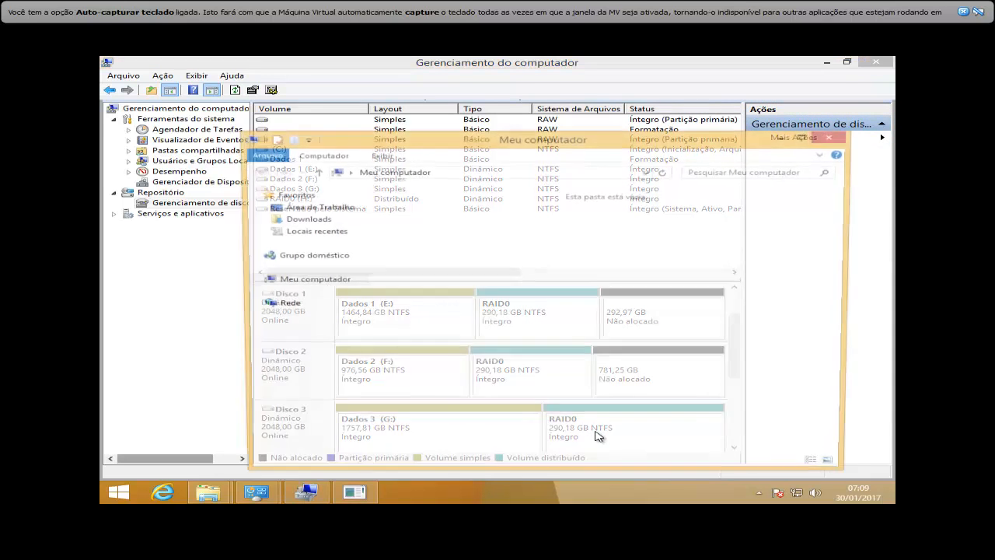
left_click(642, 412)
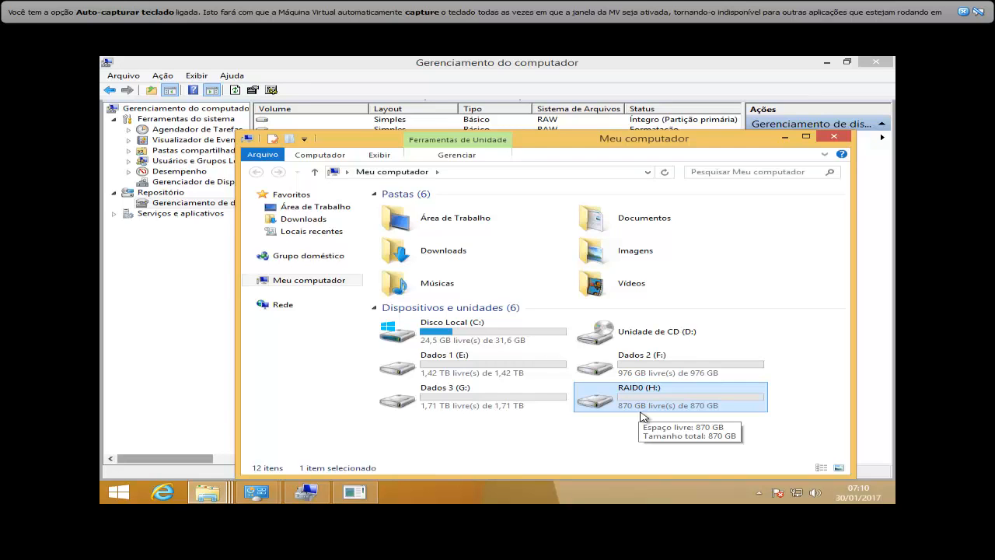
key("alt+Tab")
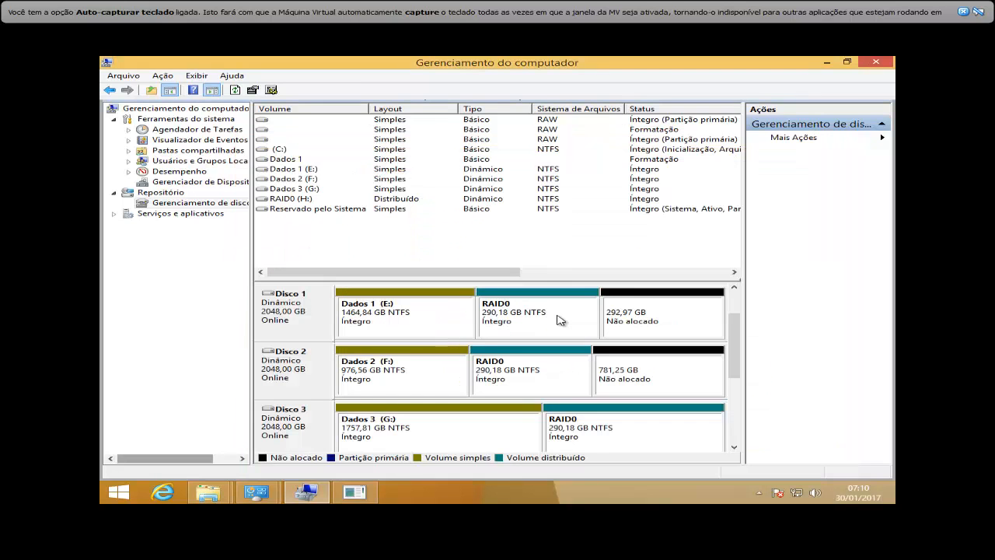
Step: Delete the RAID0 (H:) striped volume from the disks
right_click(528, 312)
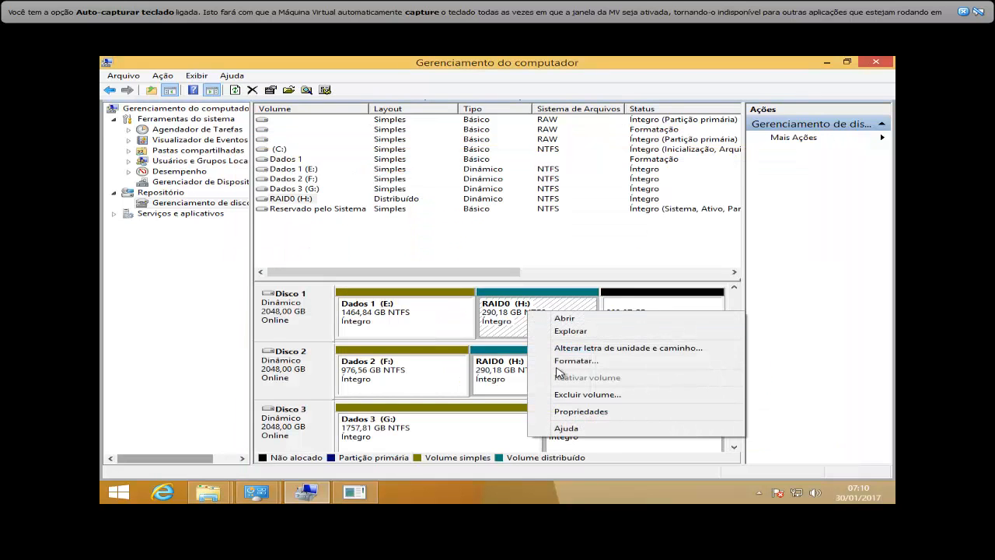
left_click(568, 394)
left_click(557, 320)
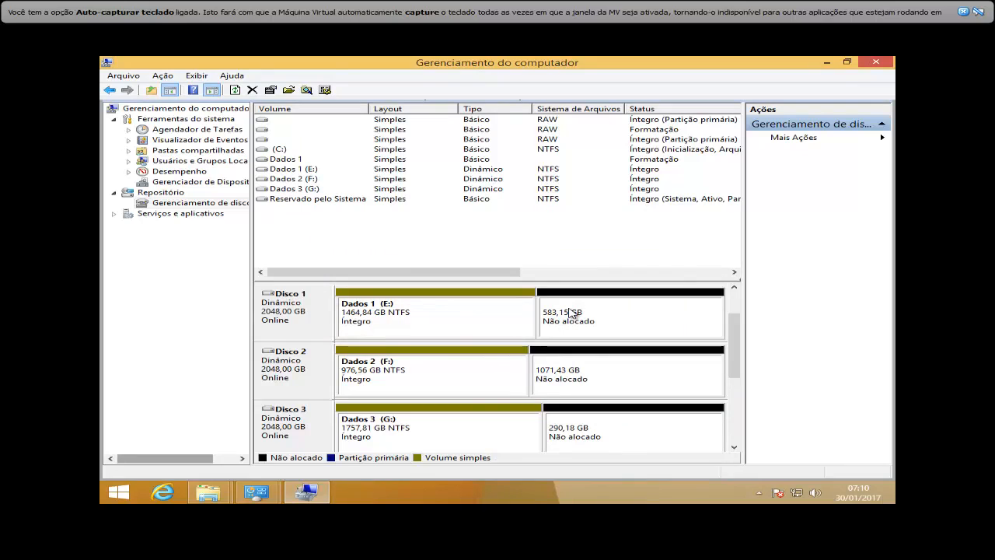
Step: Open a Command Prompt window through the Run command
right_click(118, 494)
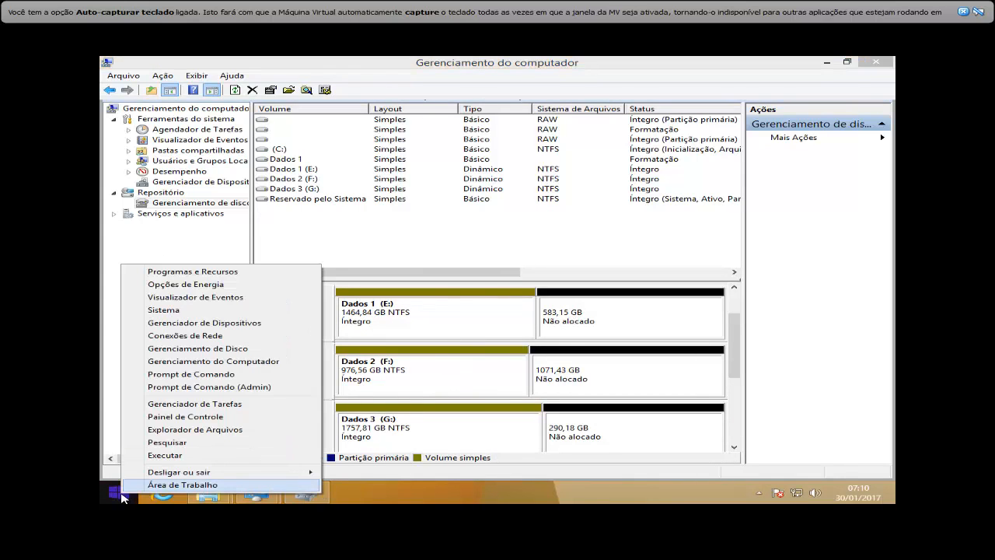
left_click(173, 454)
key("Return")
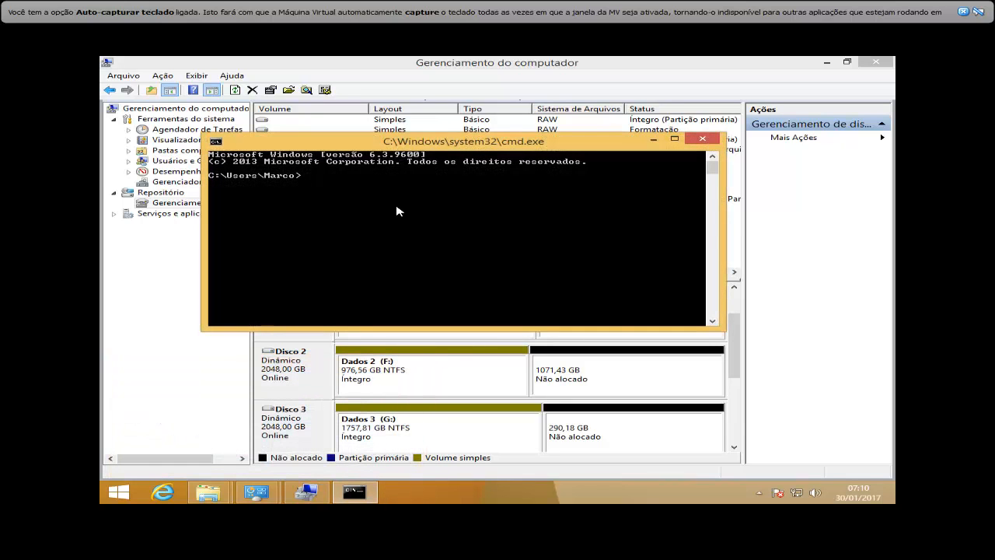
Step: Start diskpart with permission to make changes and close the original Command Prompt window
type("DISK")
key("BackSpace")
key("BackSpace")
key("BackSpace")
key("BackSpace")
type("diskpart")
key("Return")
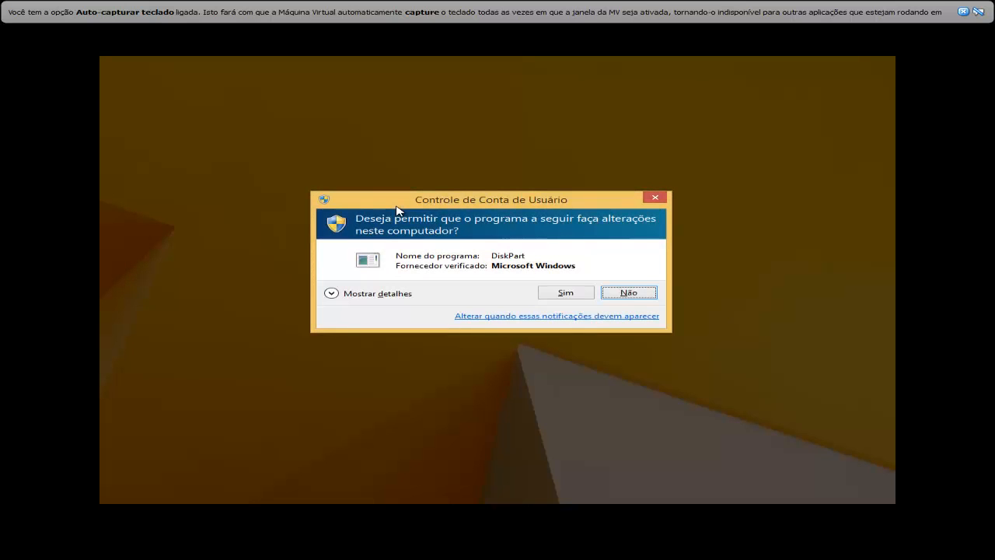
key("Left")
key("Return")
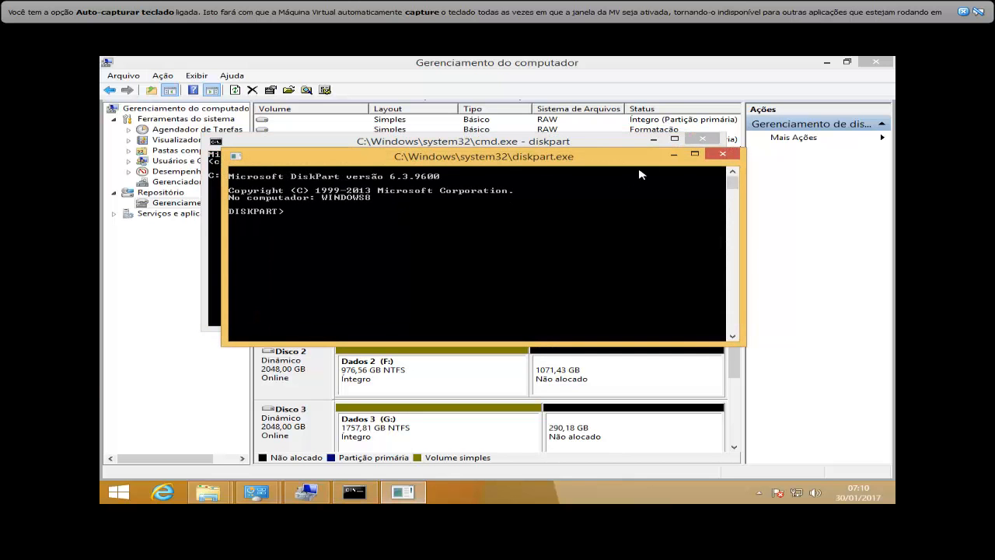
left_click(701, 139)
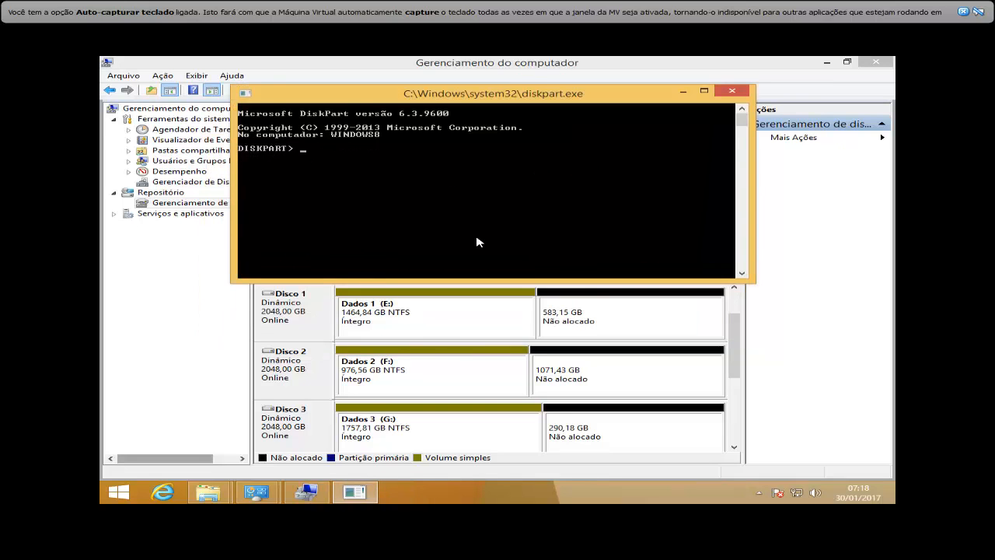
Step: Create a striped volume in diskpart with size=200000 on disk=1,2,3 and list the volumes
type("create volume stripe size=2")
type("00000")
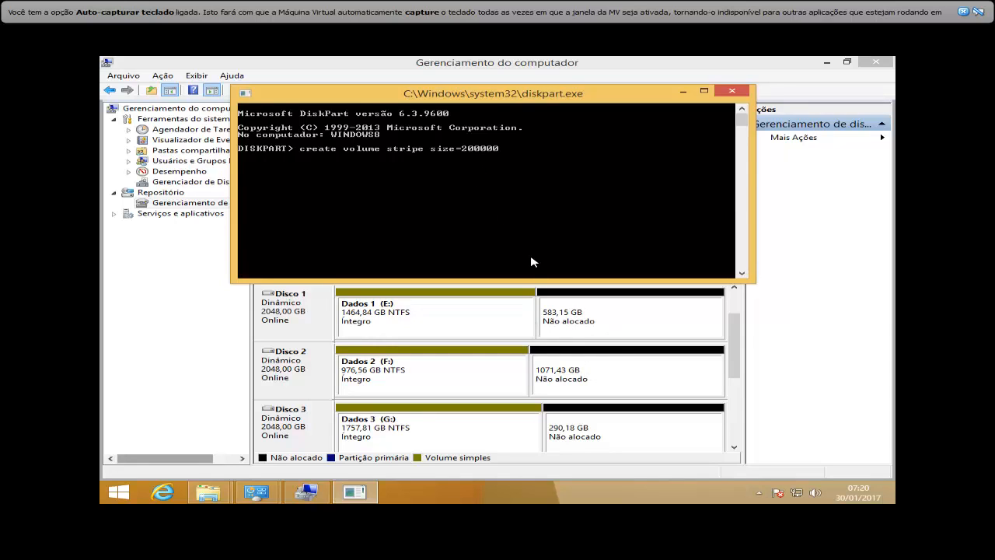
type(" disk")
type("=1,2,3")
key("Return")
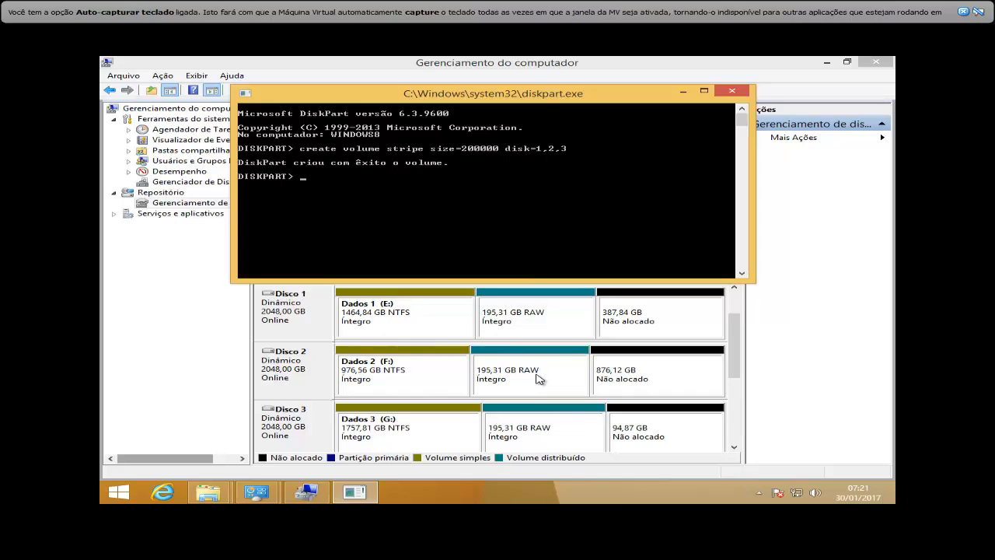
type("ist volume")
key("Return")
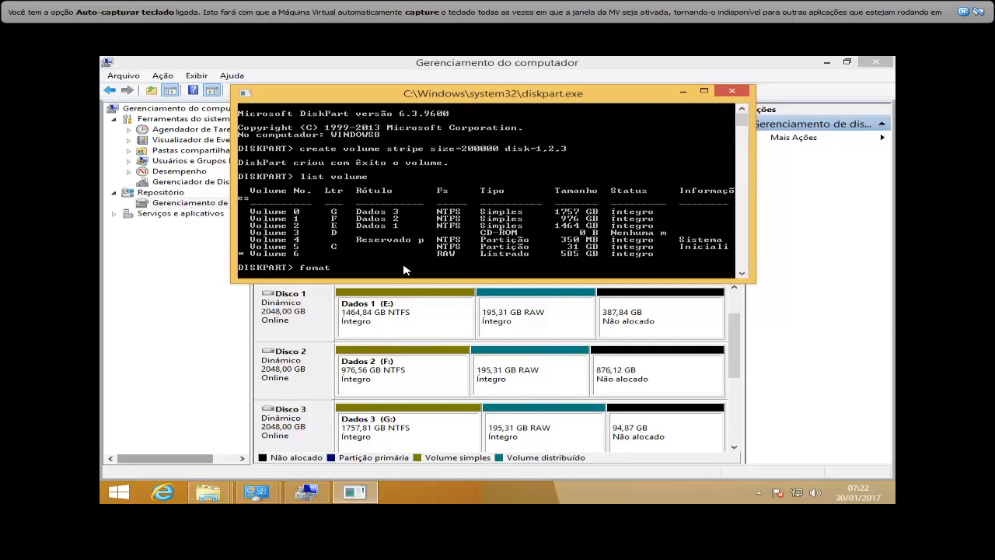
Step: Try to quick-format the new striped volume as NTFS with the label Raid0 and review the command output
type("fs=ntfs label=Raid0 quick")
key("Return")
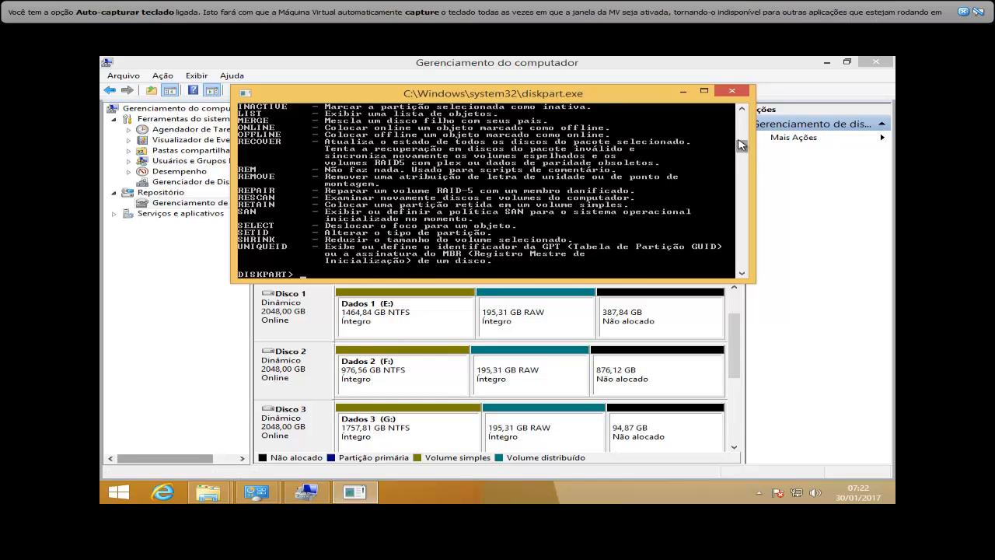
scroll(741, 144, "up", 15)
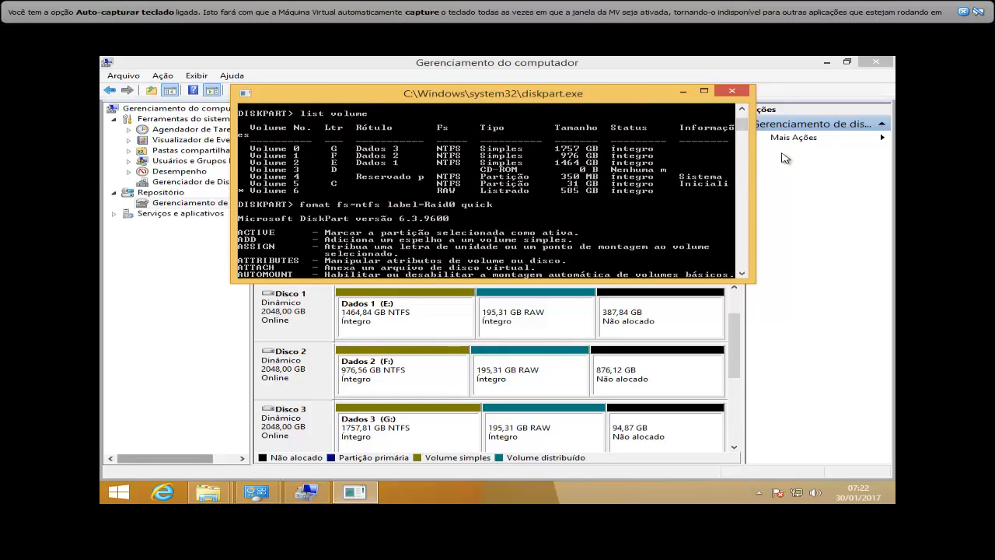
scroll(597, 206, "down", 18)
scroll(597, 206, "up", 3)
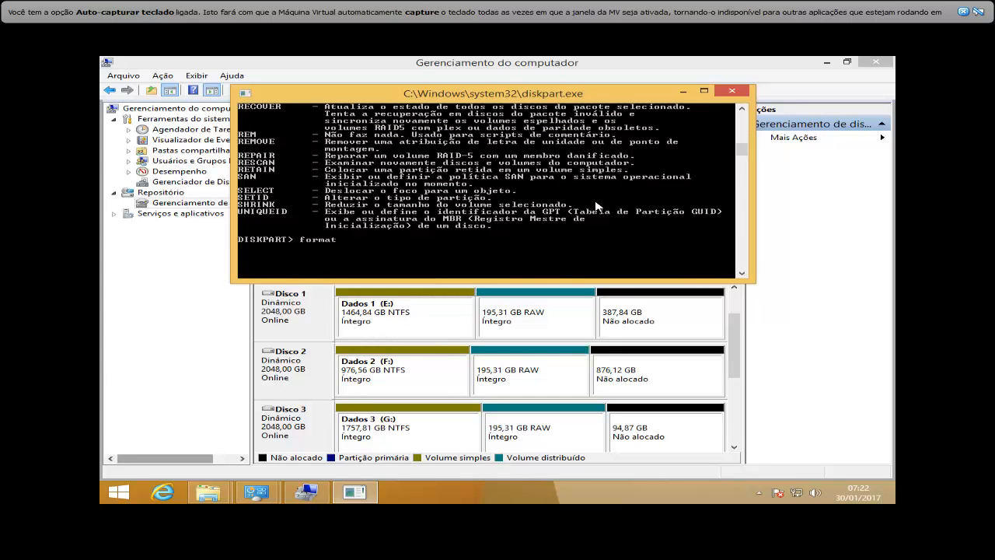
Step: Quick-format the new striped volume with fs=ntfs and label=Raid0, and assign it the drive letter X
type("fs=ntfs label=Raid0 quick")
key("Return")
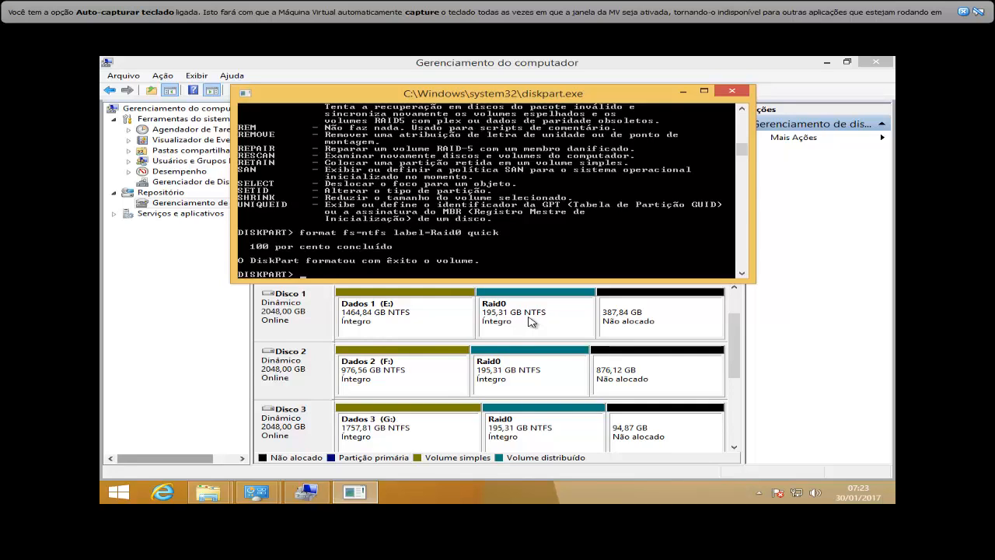
type("assign letter x")
key("Return")
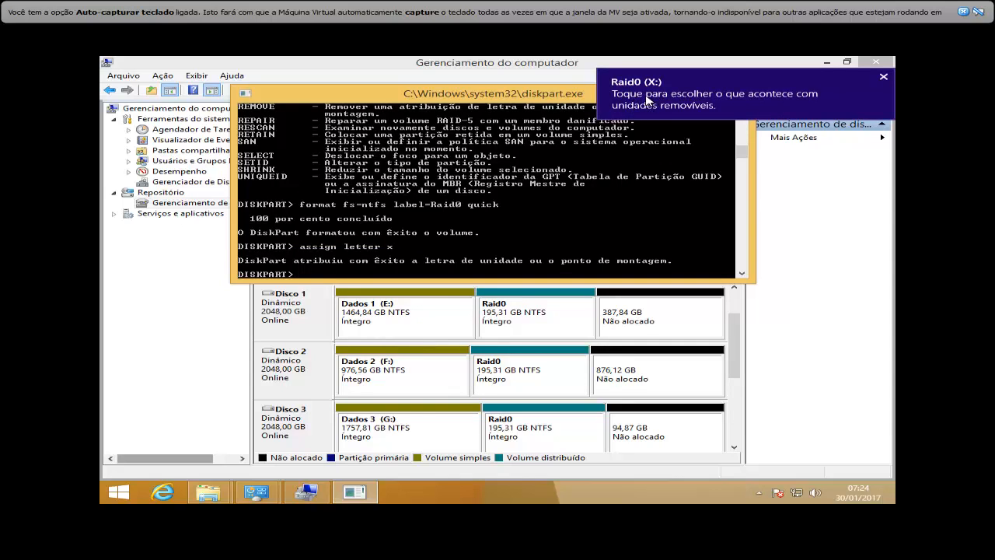
Step: Check the capacity of the Raid0 (X:) drive in File Explorer
left_click(221, 500)
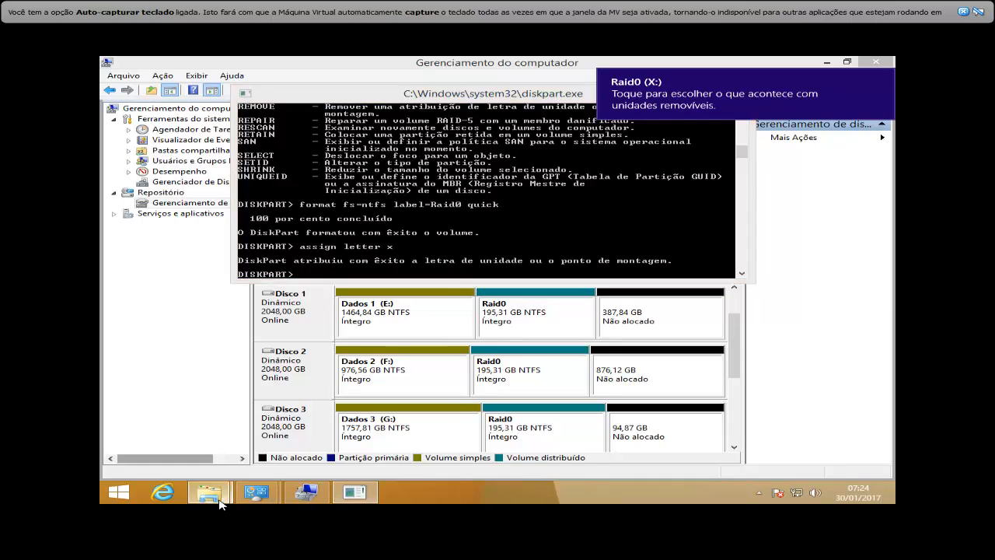
left_click(222, 471)
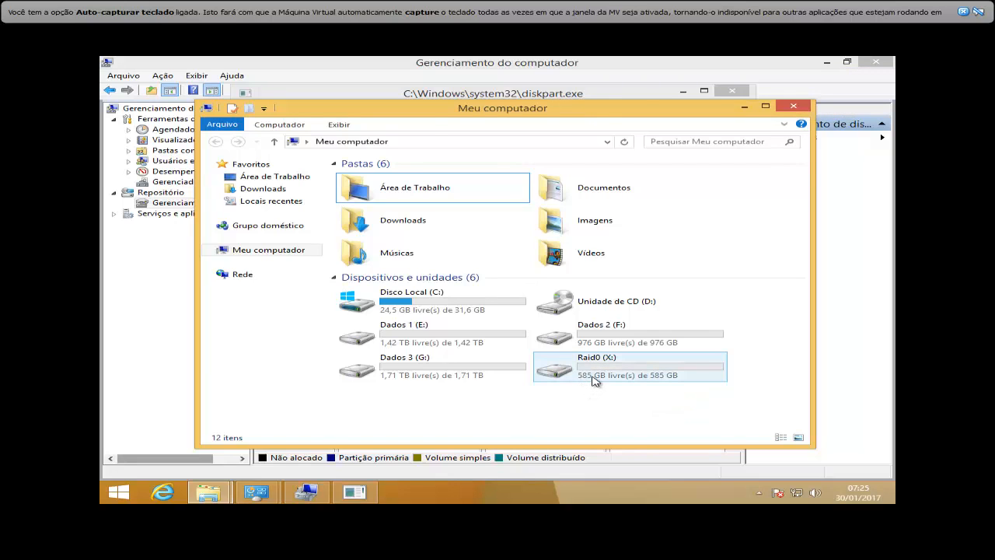
left_click(593, 379)
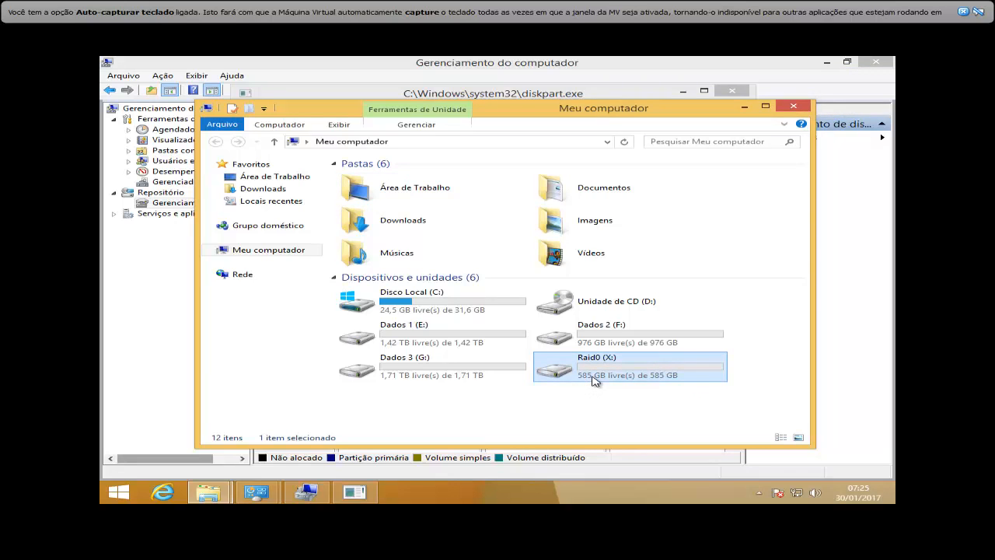